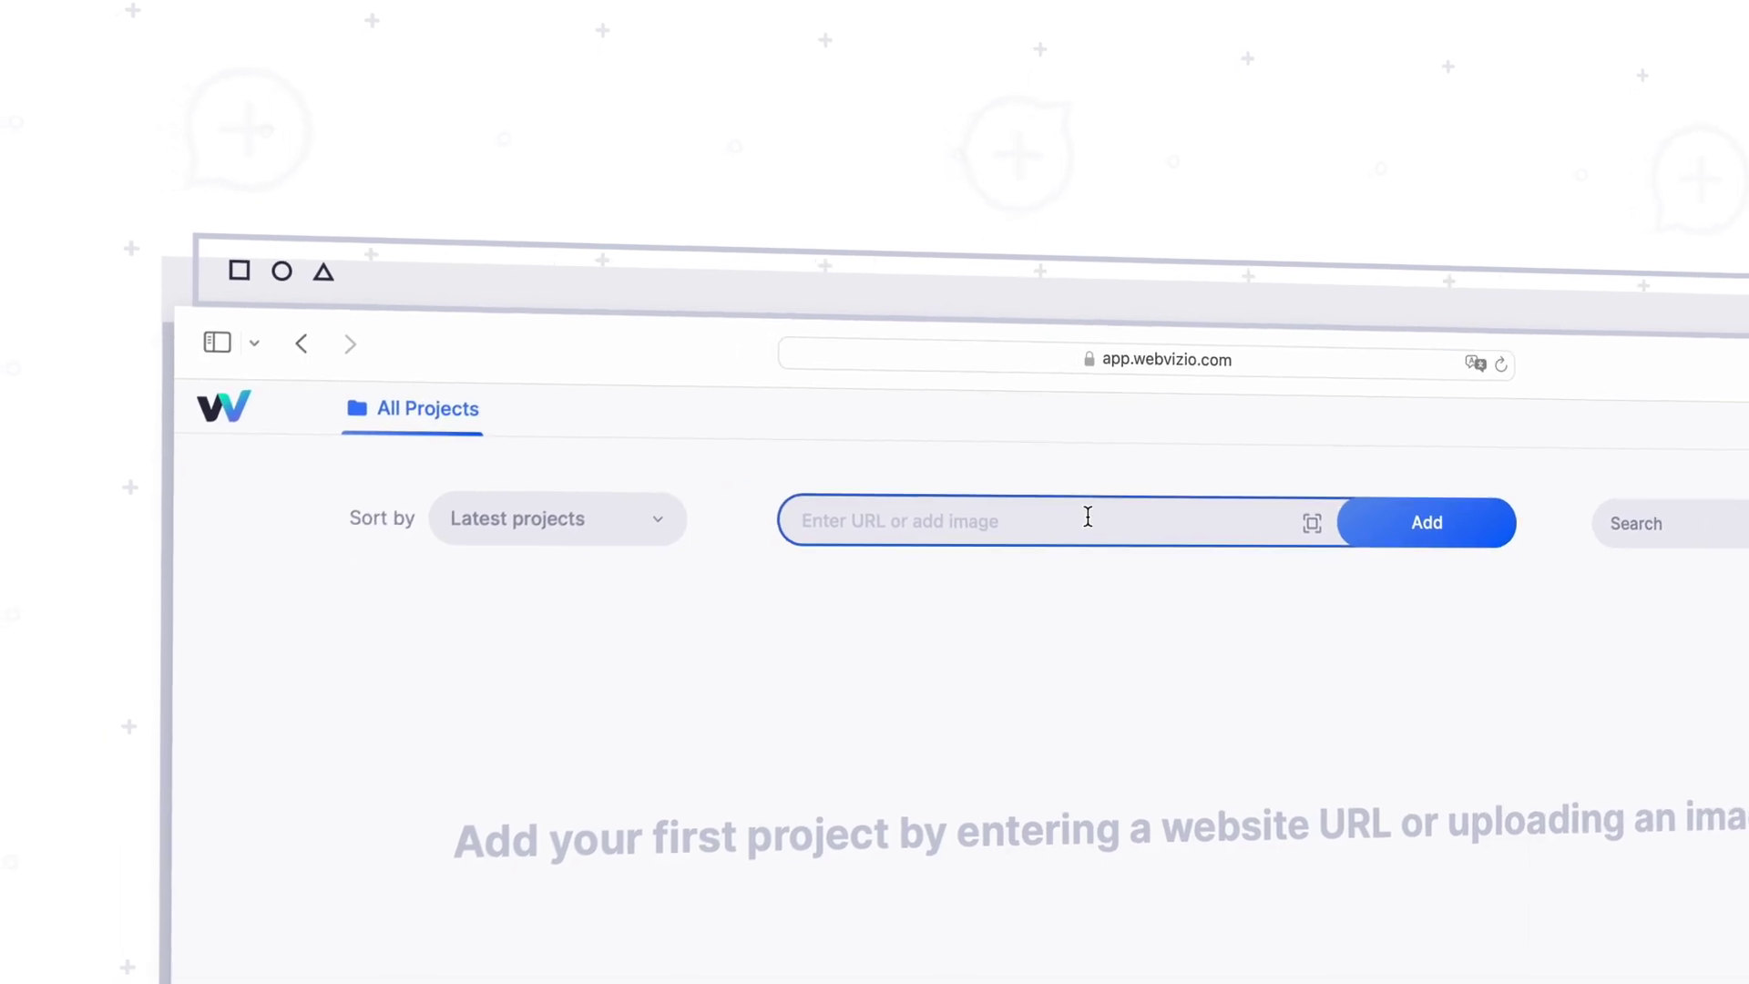
- Add scoda.agency as a project and pin a 'Button color' task (Red FF8888) on Start a project
left_click(1411, 476)
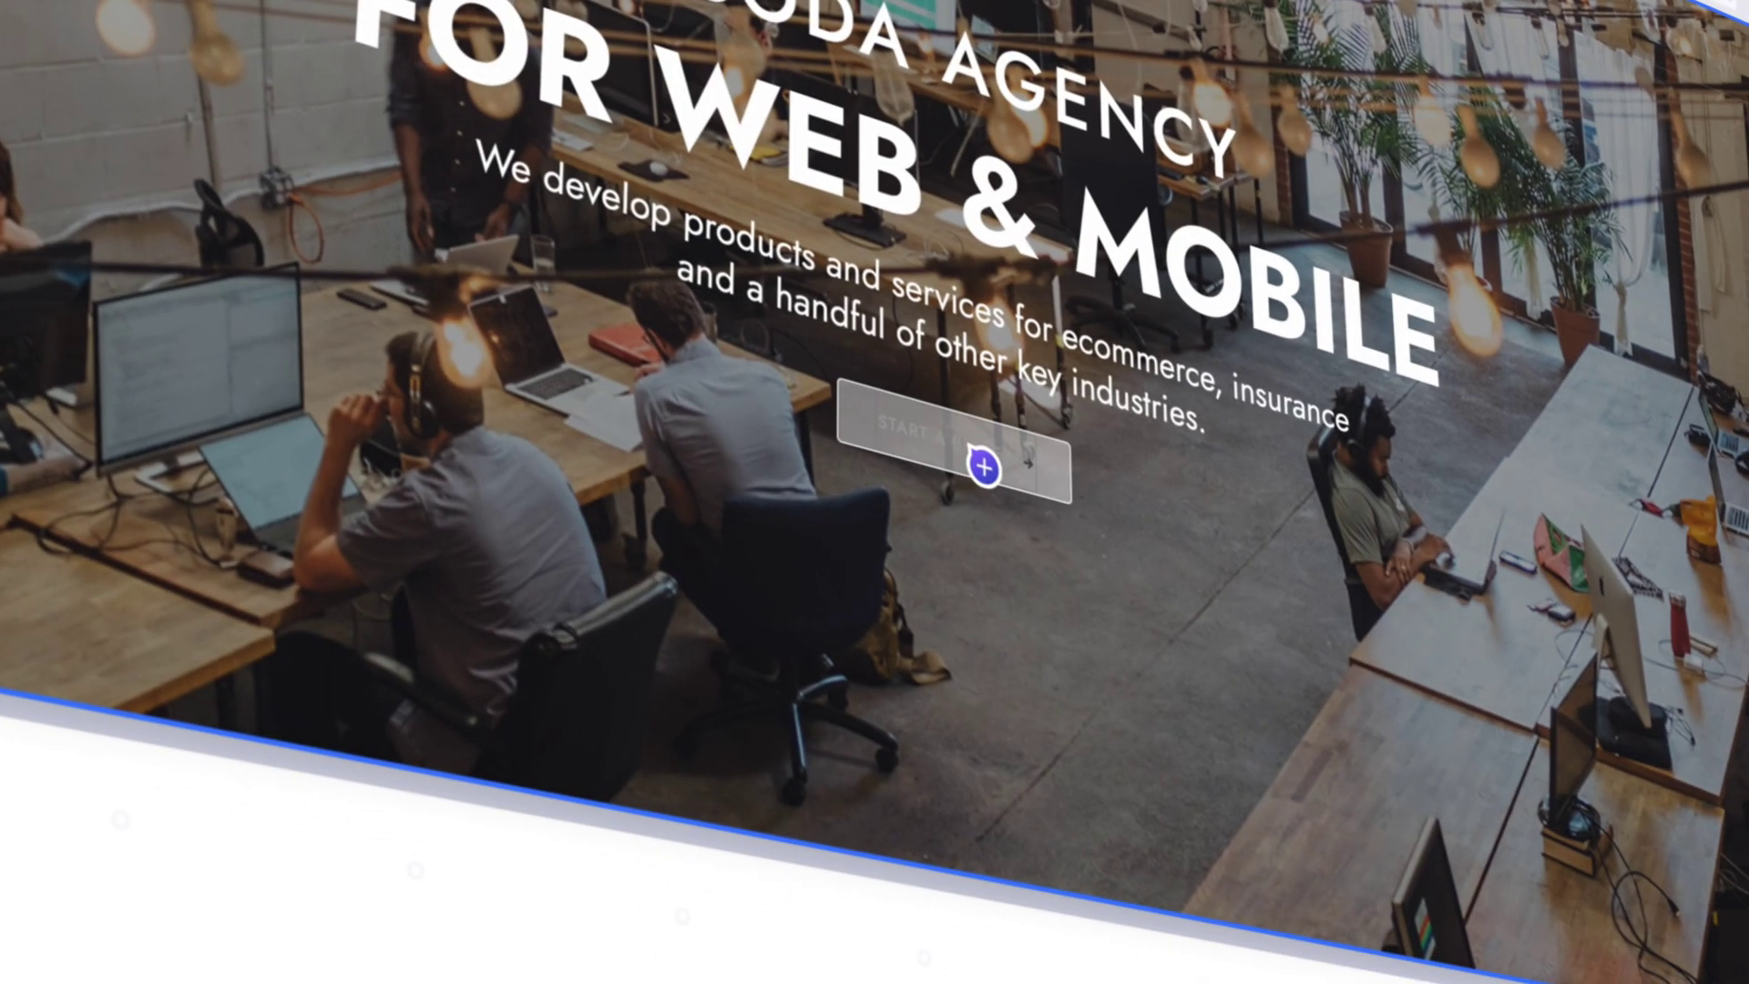
left_click(979, 487)
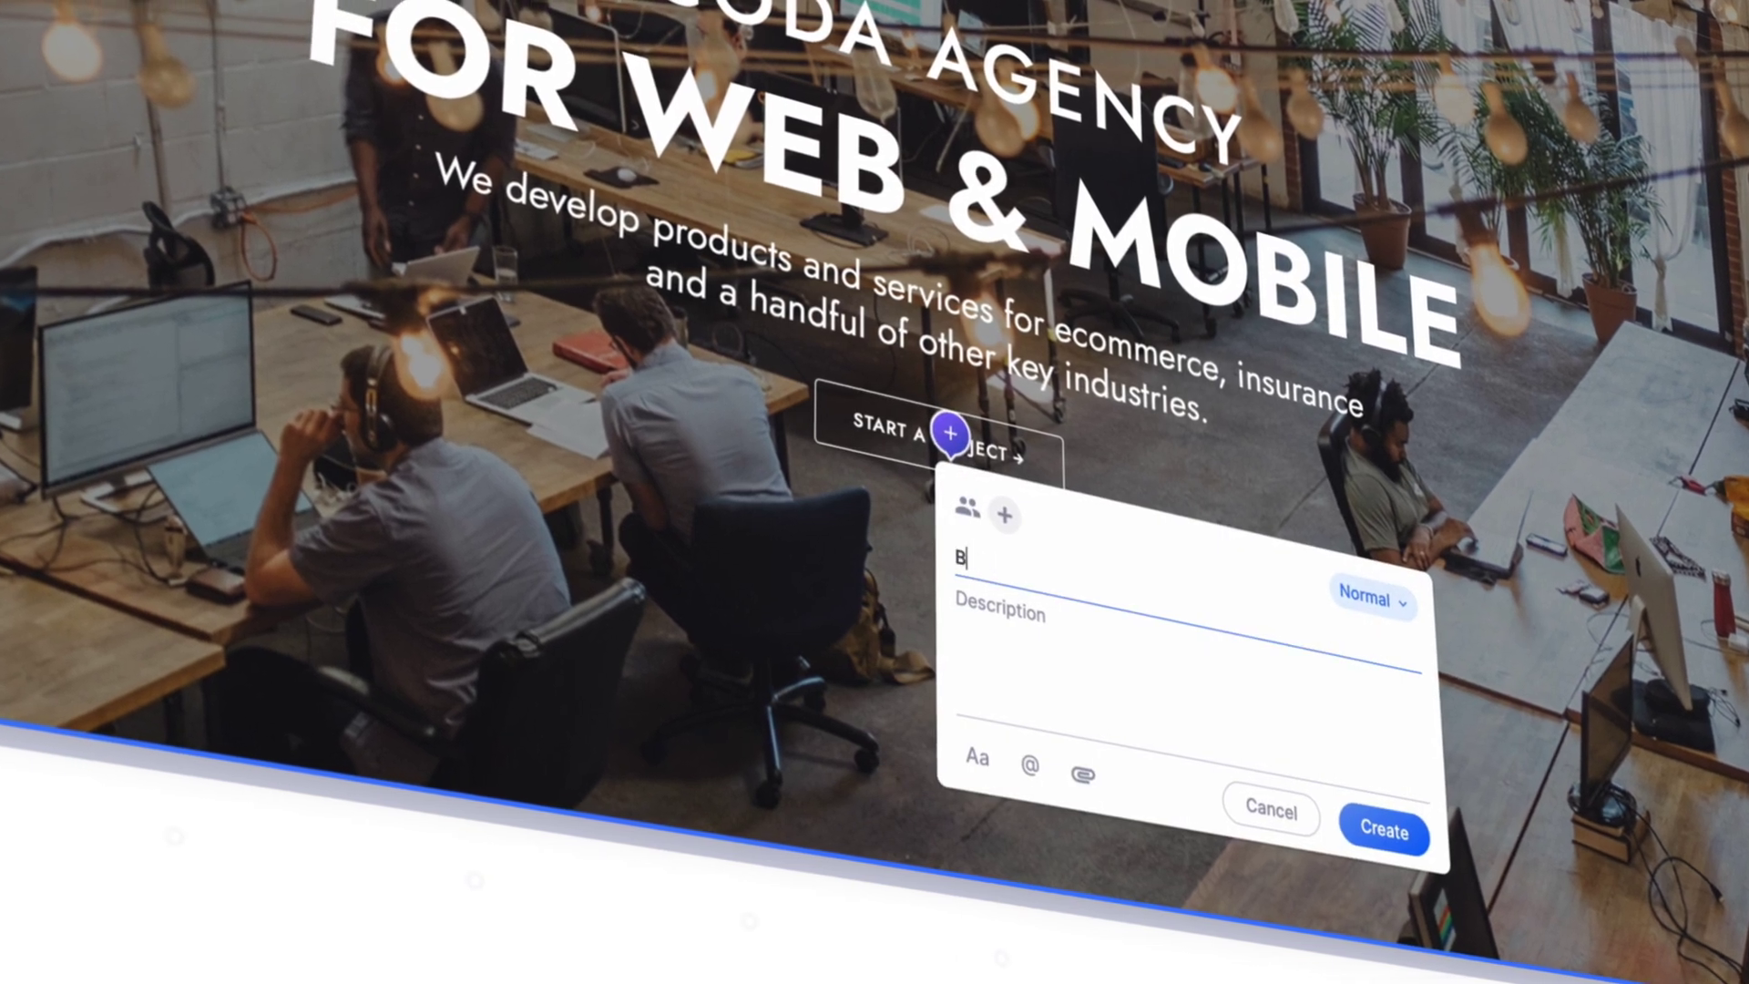
type("Button color")
key("Tab")
type("Please change the color ")
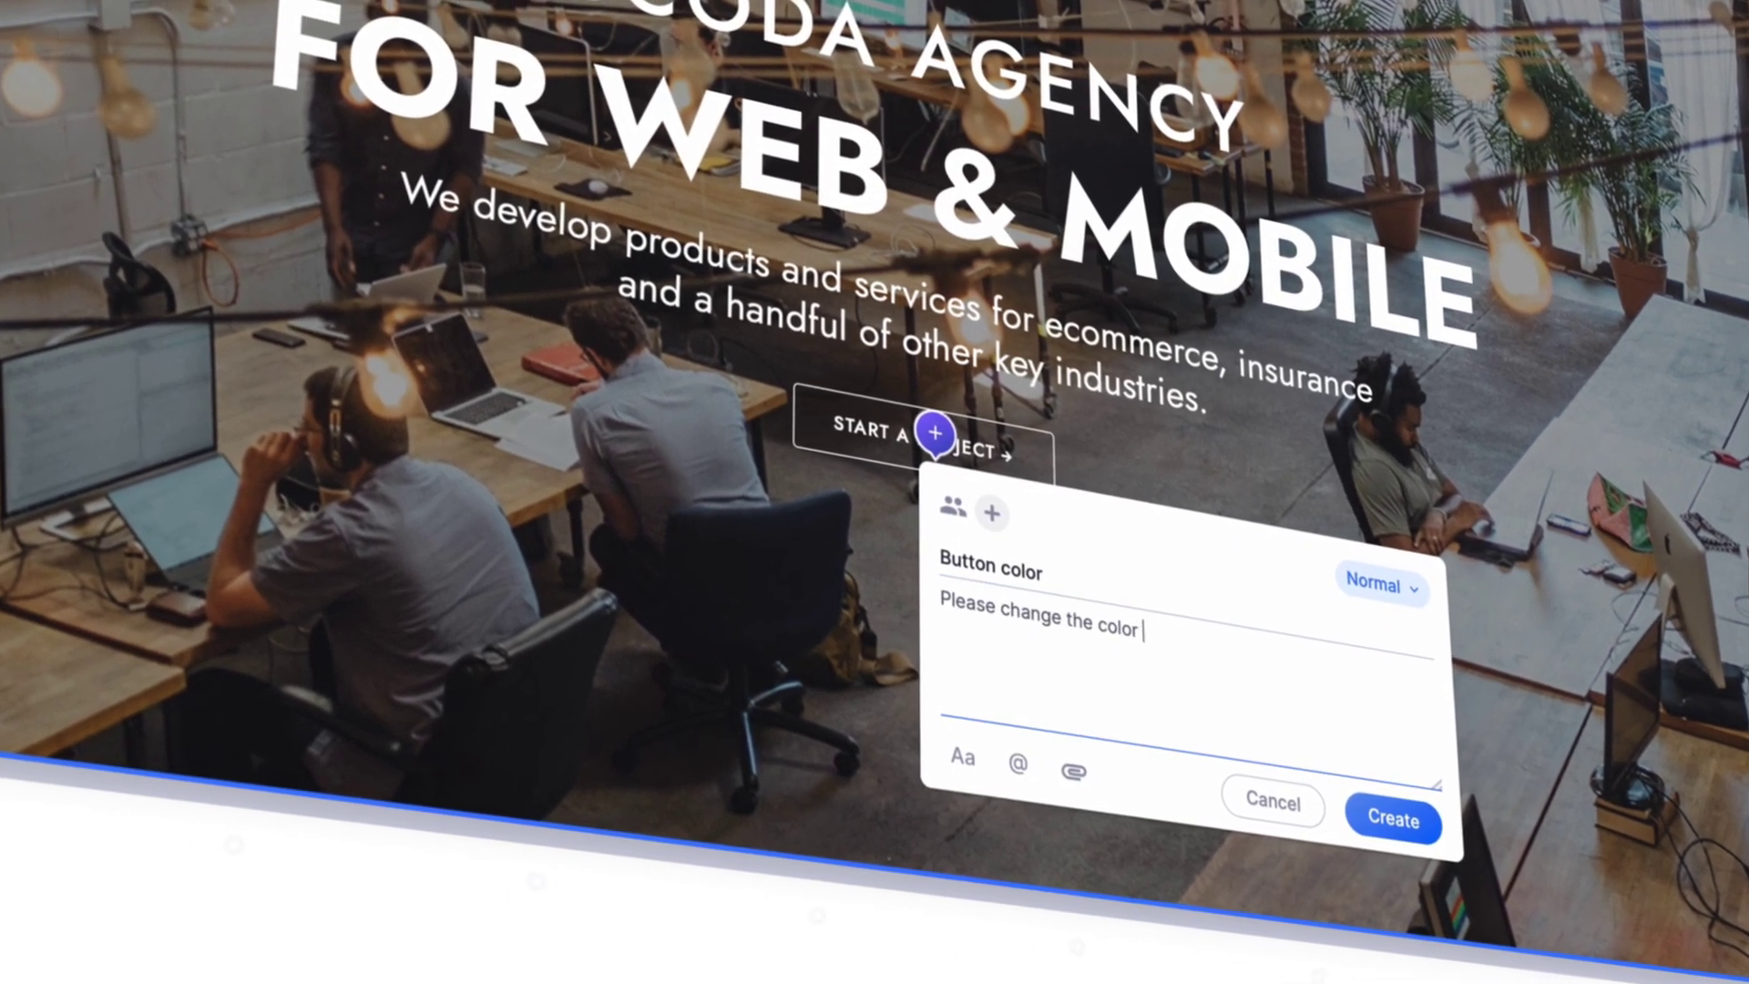
type("to Red FF8888")
left_click(1394, 817)
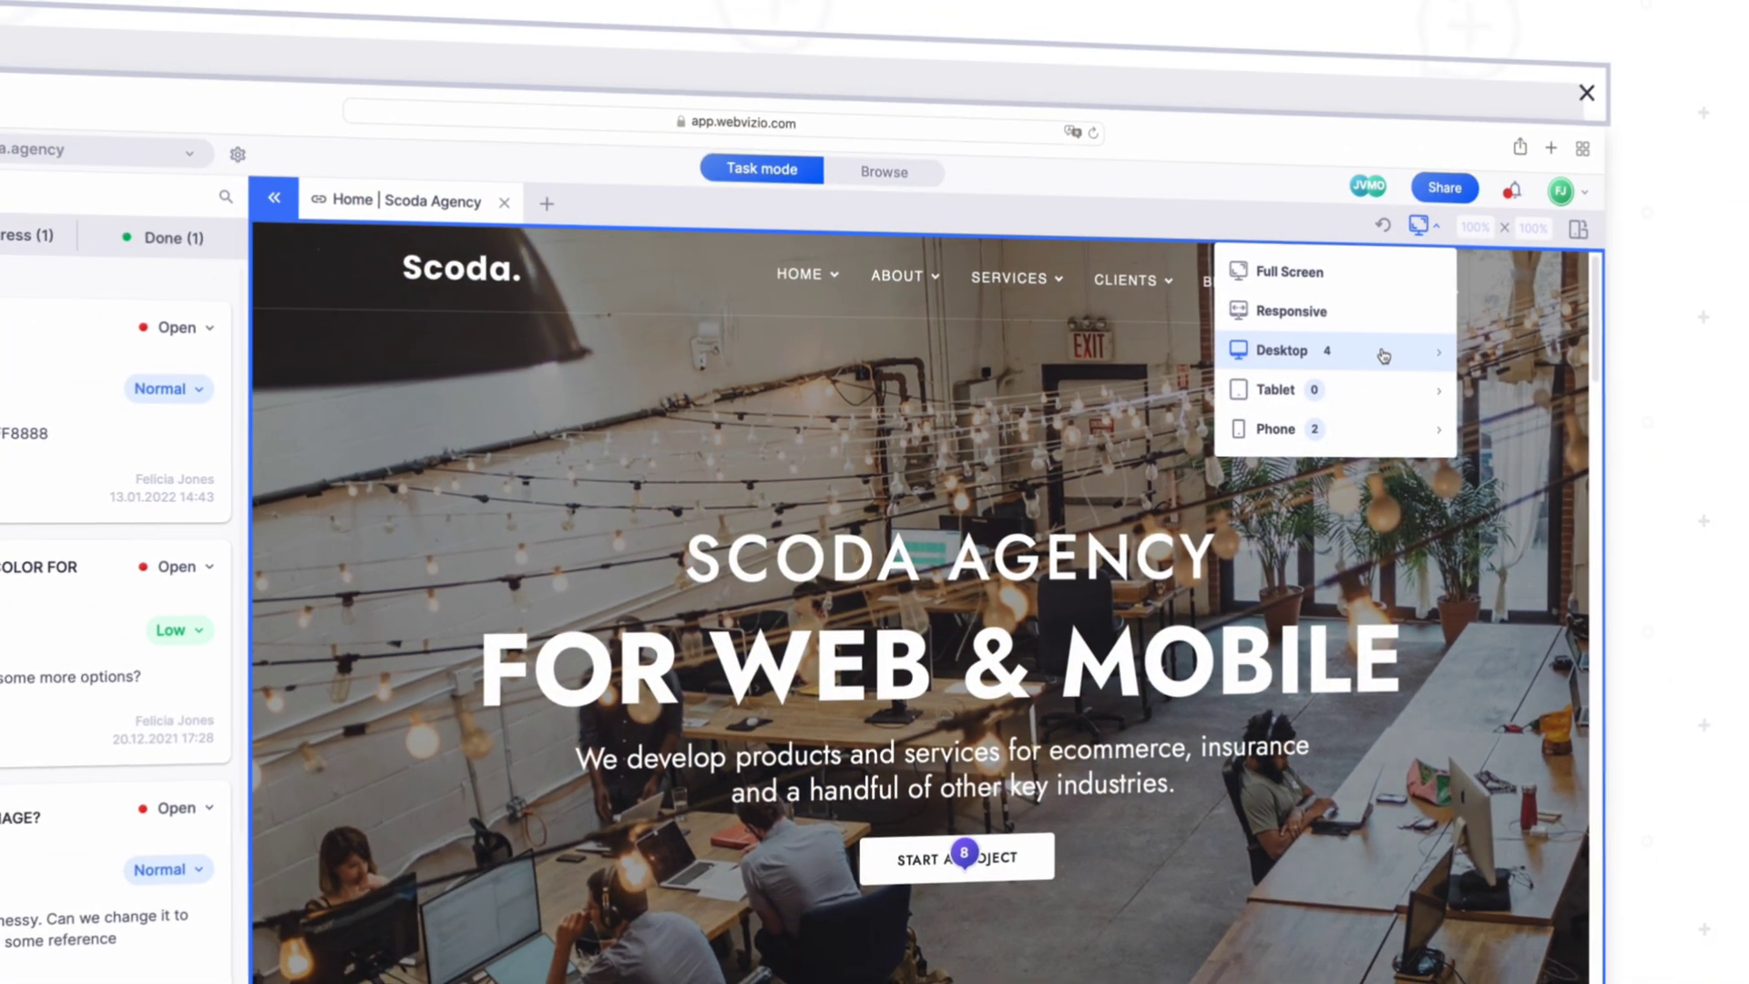
left_click(1367, 421)
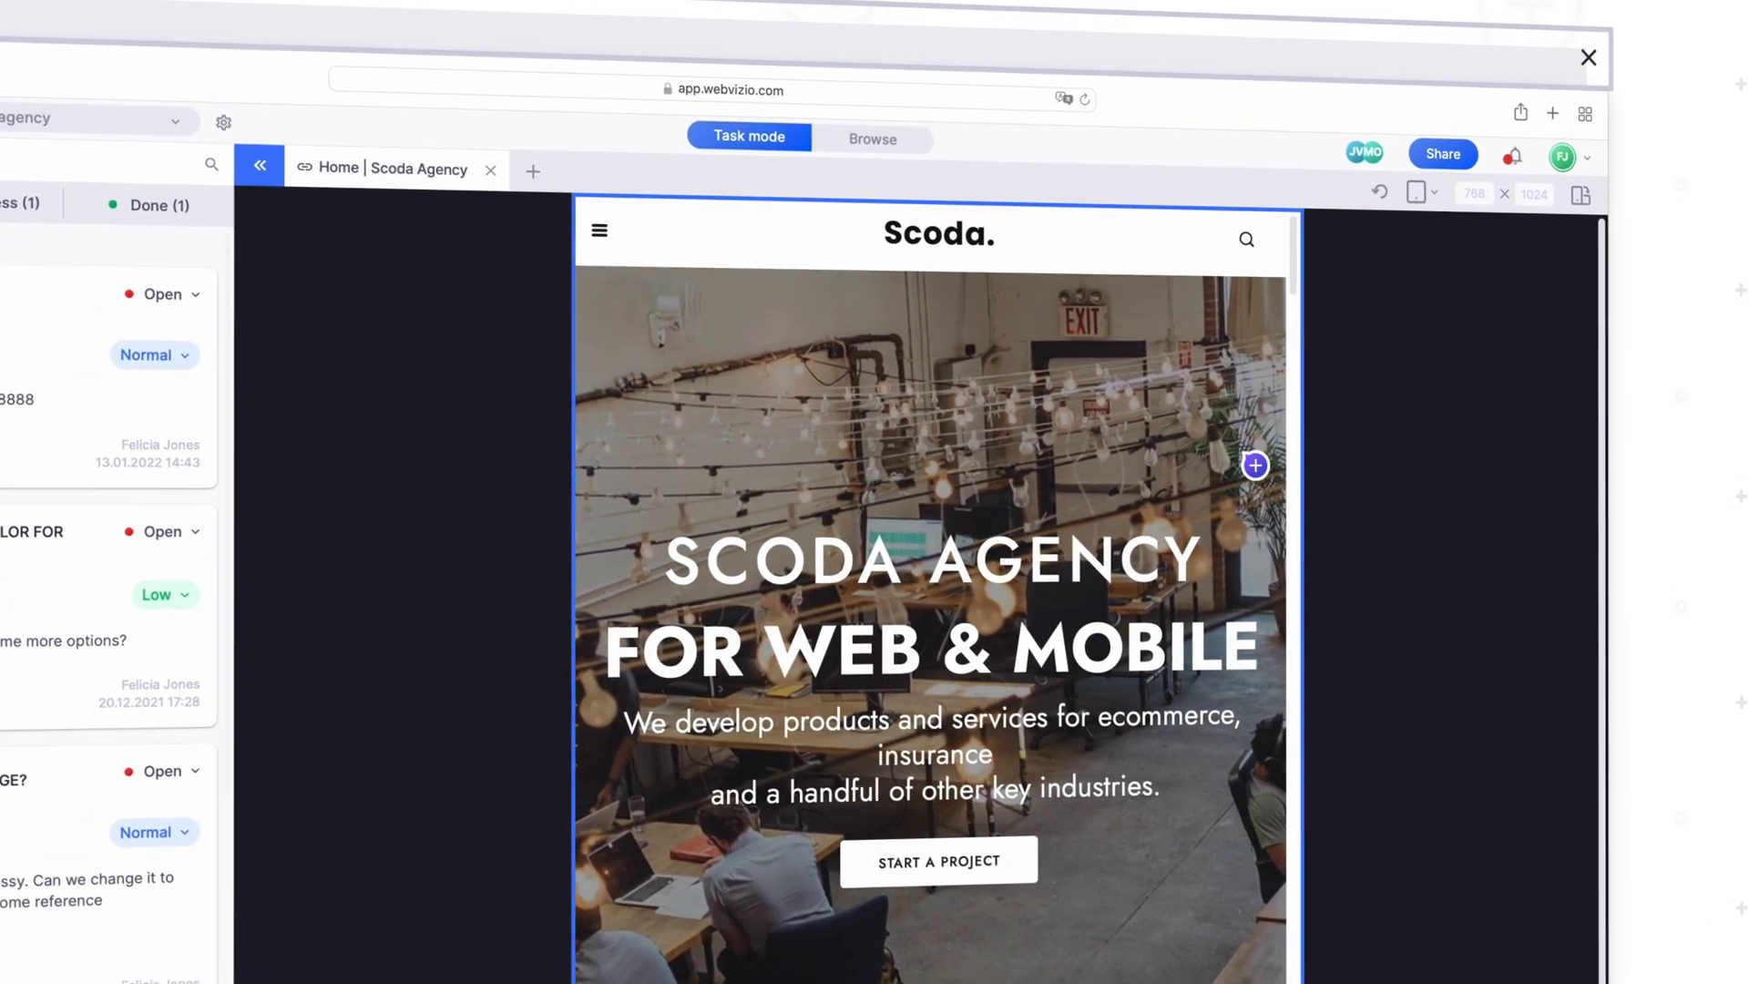
scroll(1067, 677, "down", 5)
scroll(1061, 668, "down", 5)
scroll(1062, 665, "down", 5)
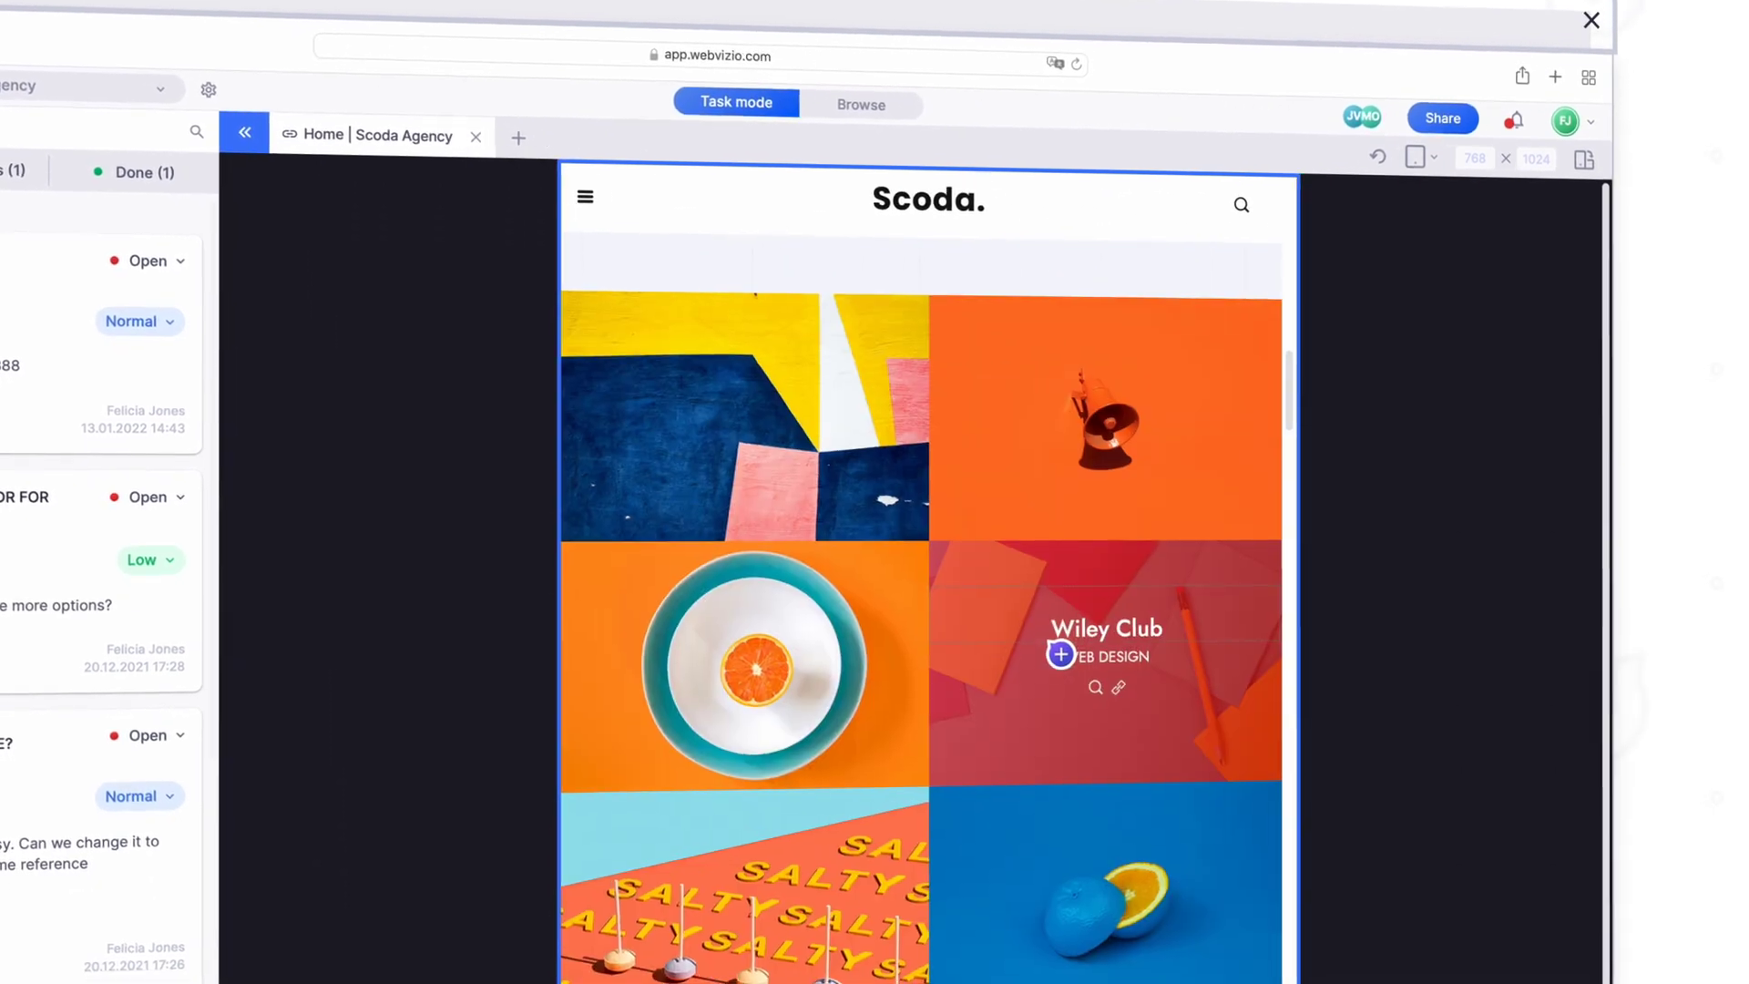
scroll(1058, 652, "down", 5)
scroll(1059, 645, "down", 5)
scroll(1056, 636, "down", 5)
scroll(1055, 627, "down", 5)
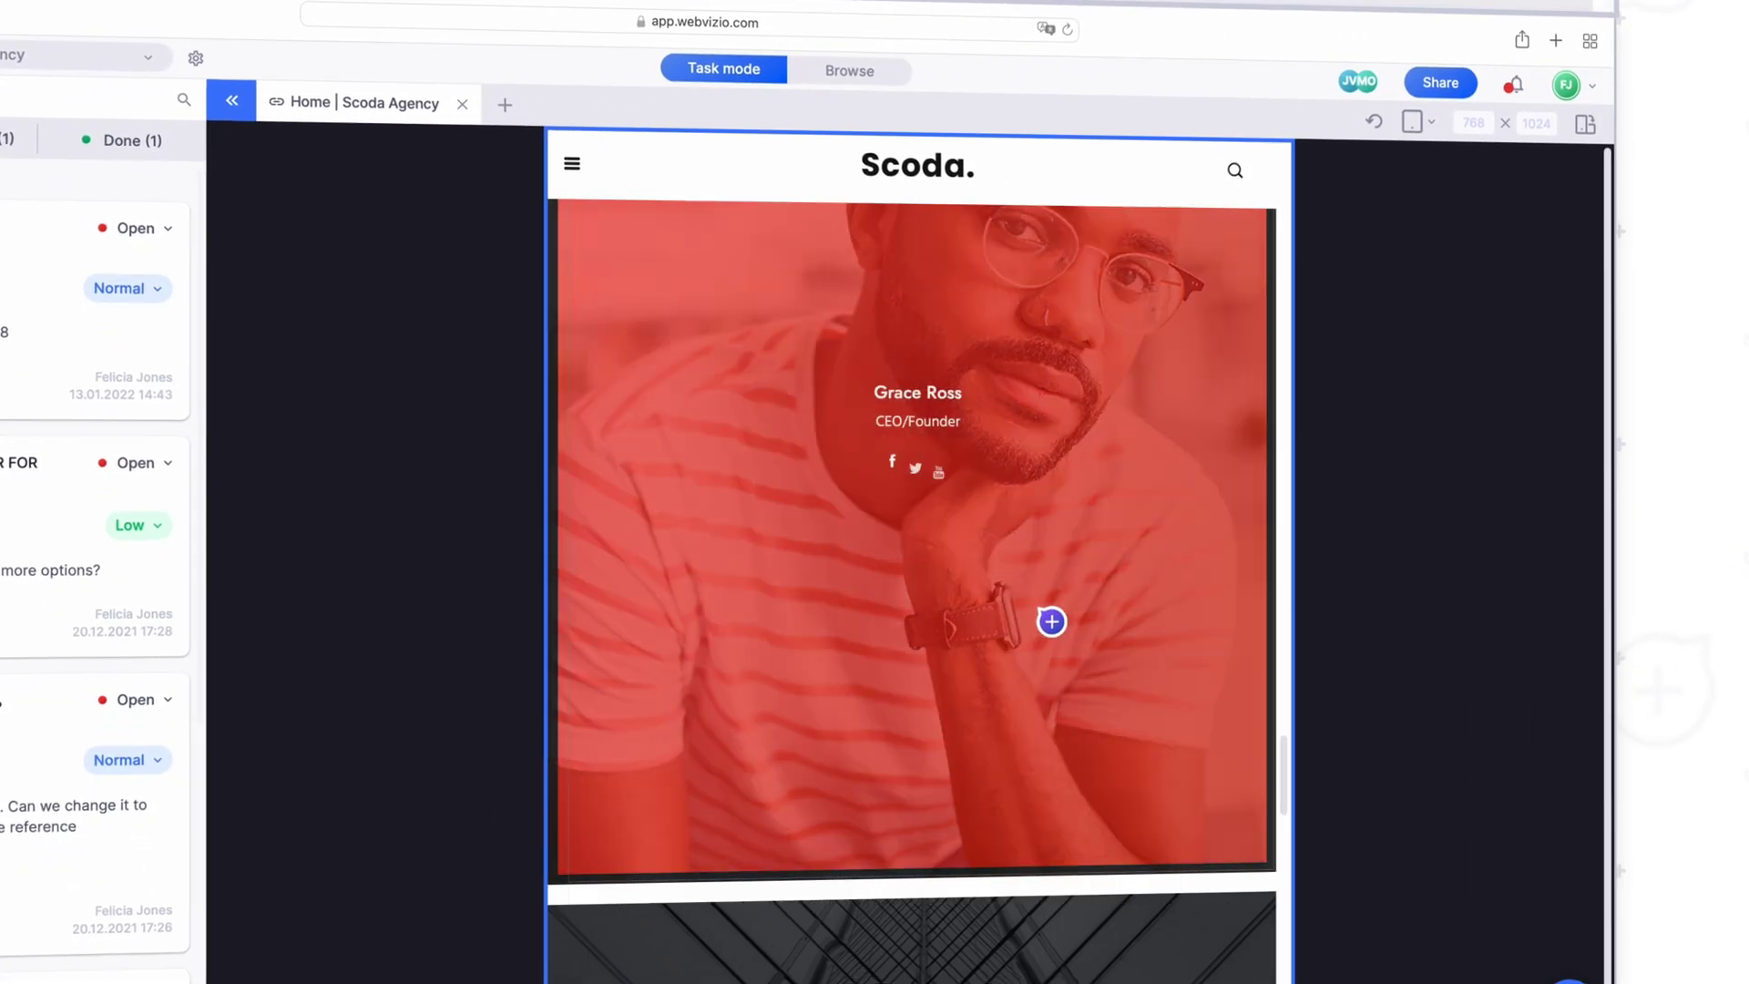
scroll(1048, 614, "down", 5)
scroll(1049, 614, "down", 5)
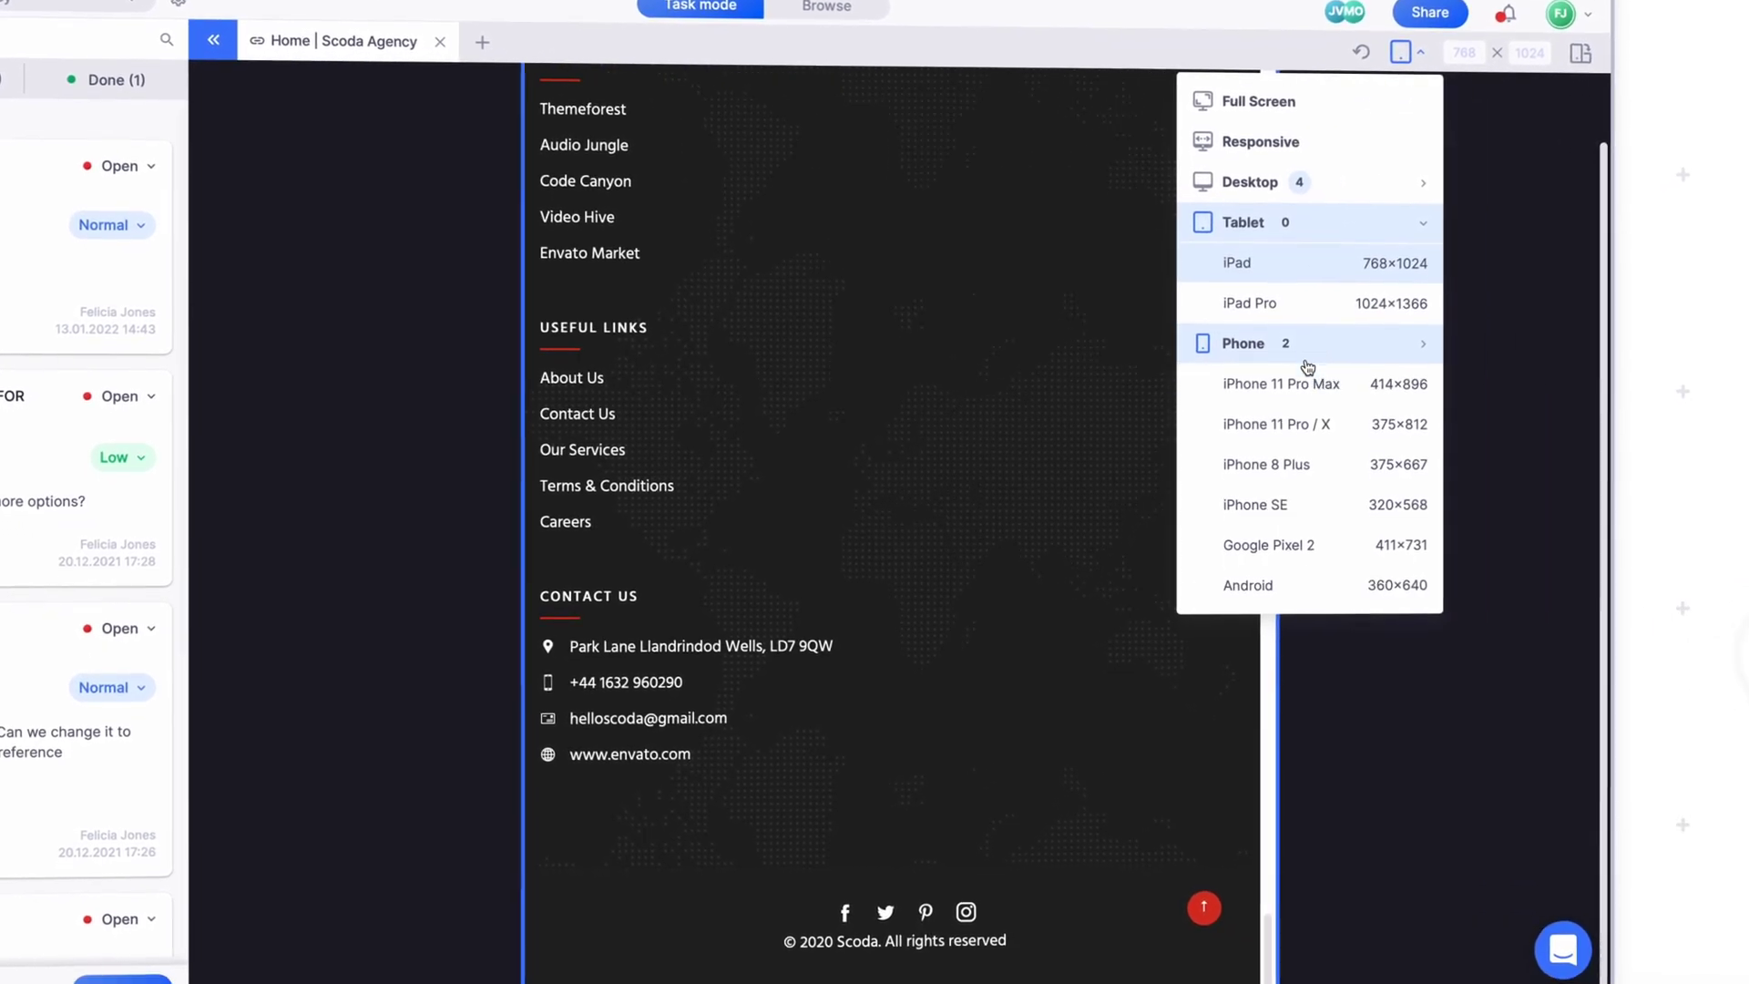
scroll(1007, 633, "up", 5)
scroll(1004, 624, "up", 5)
scroll(1004, 617, "up", 5)
scroll(997, 606, "up", 5)
scroll(994, 591, "up", 5)
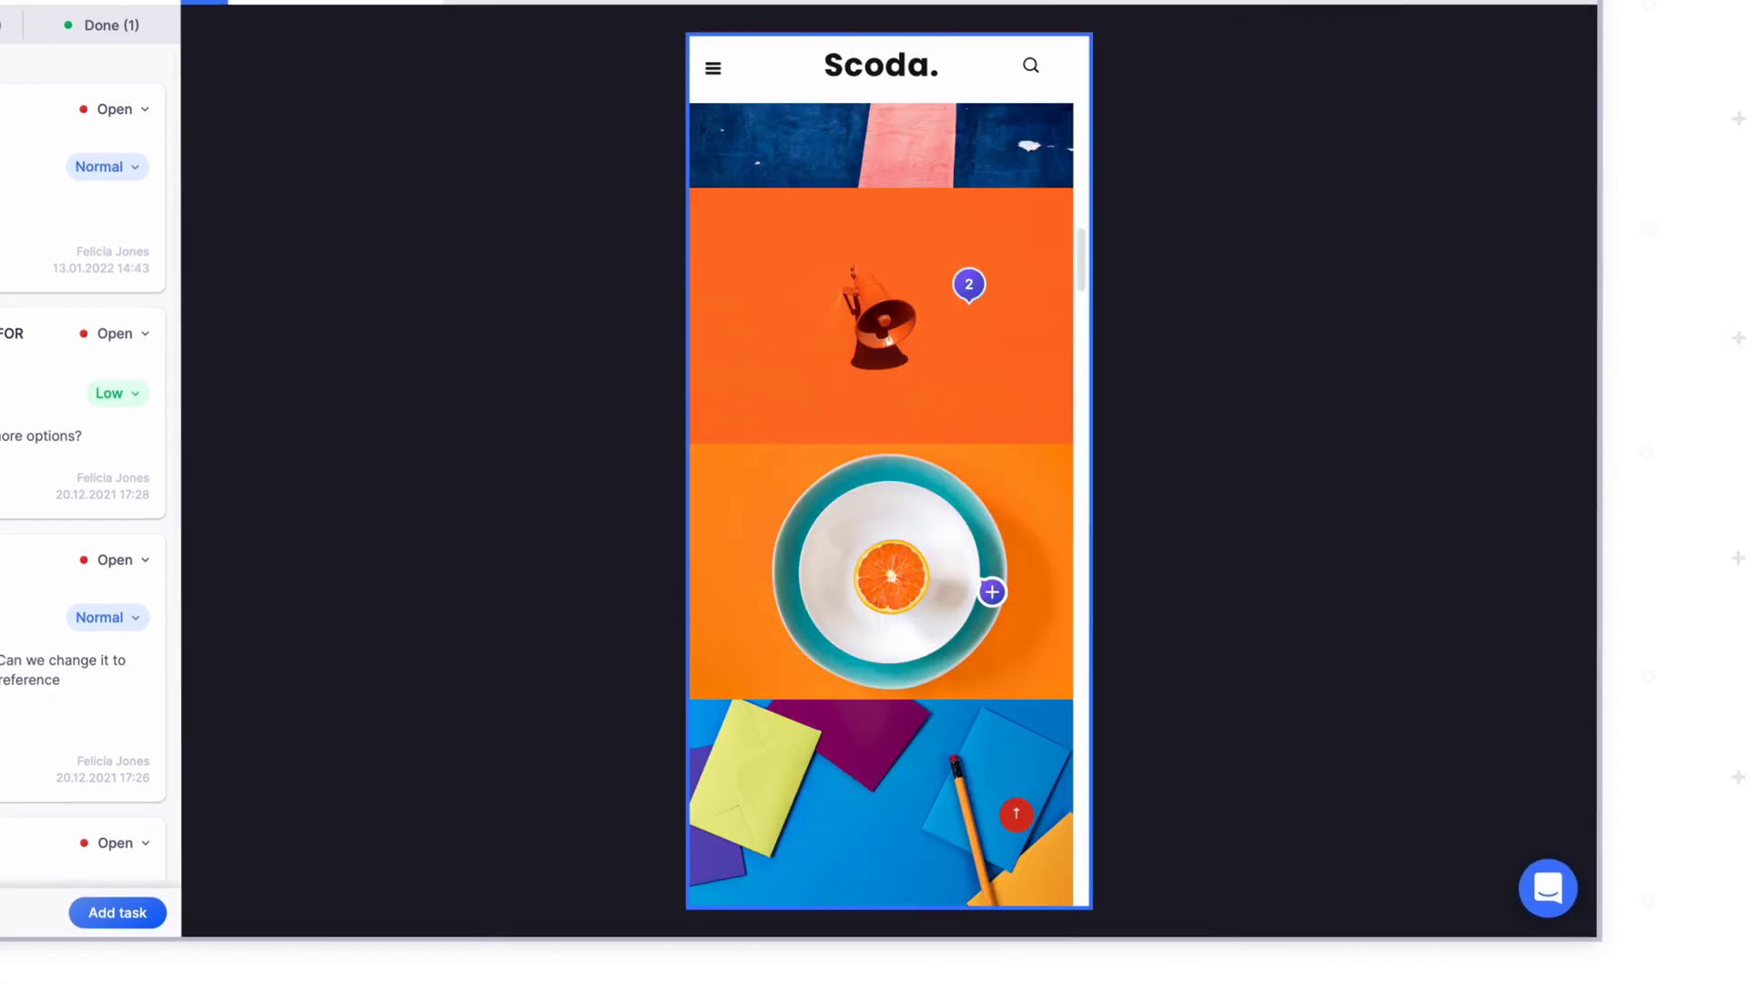
scroll(989, 584, "up", 5)
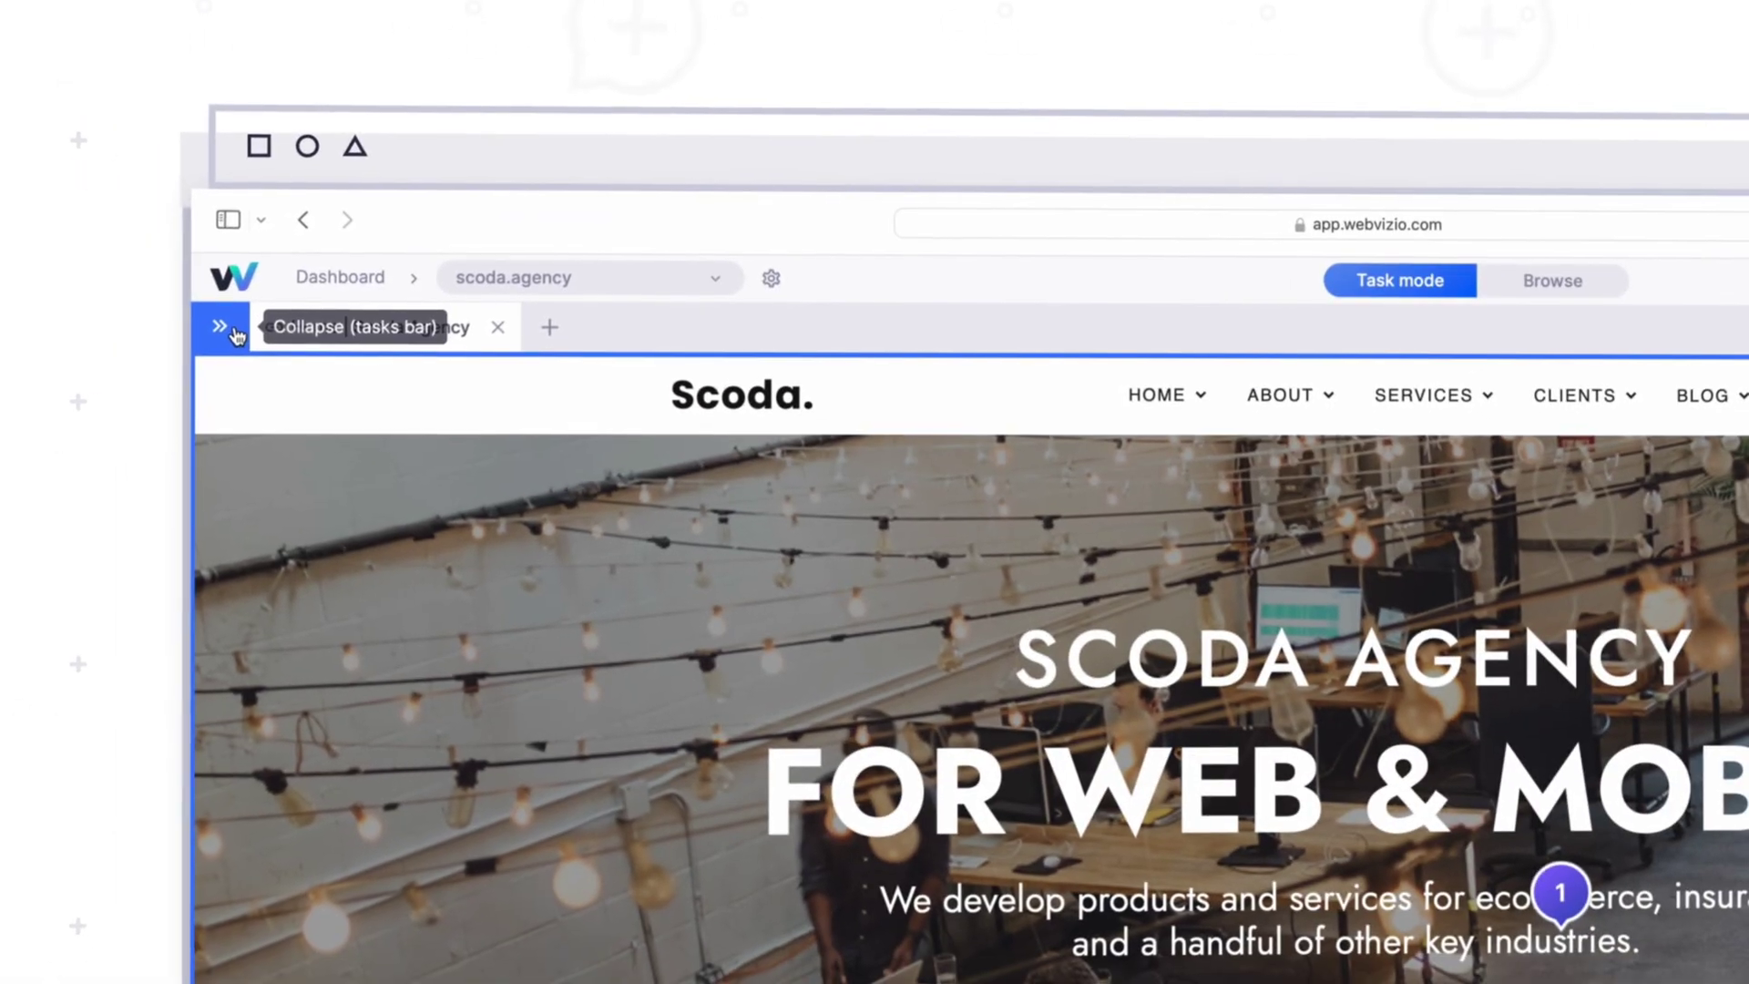
- Reopen the task list beside the Scoda home page preview
left_click(227, 334)
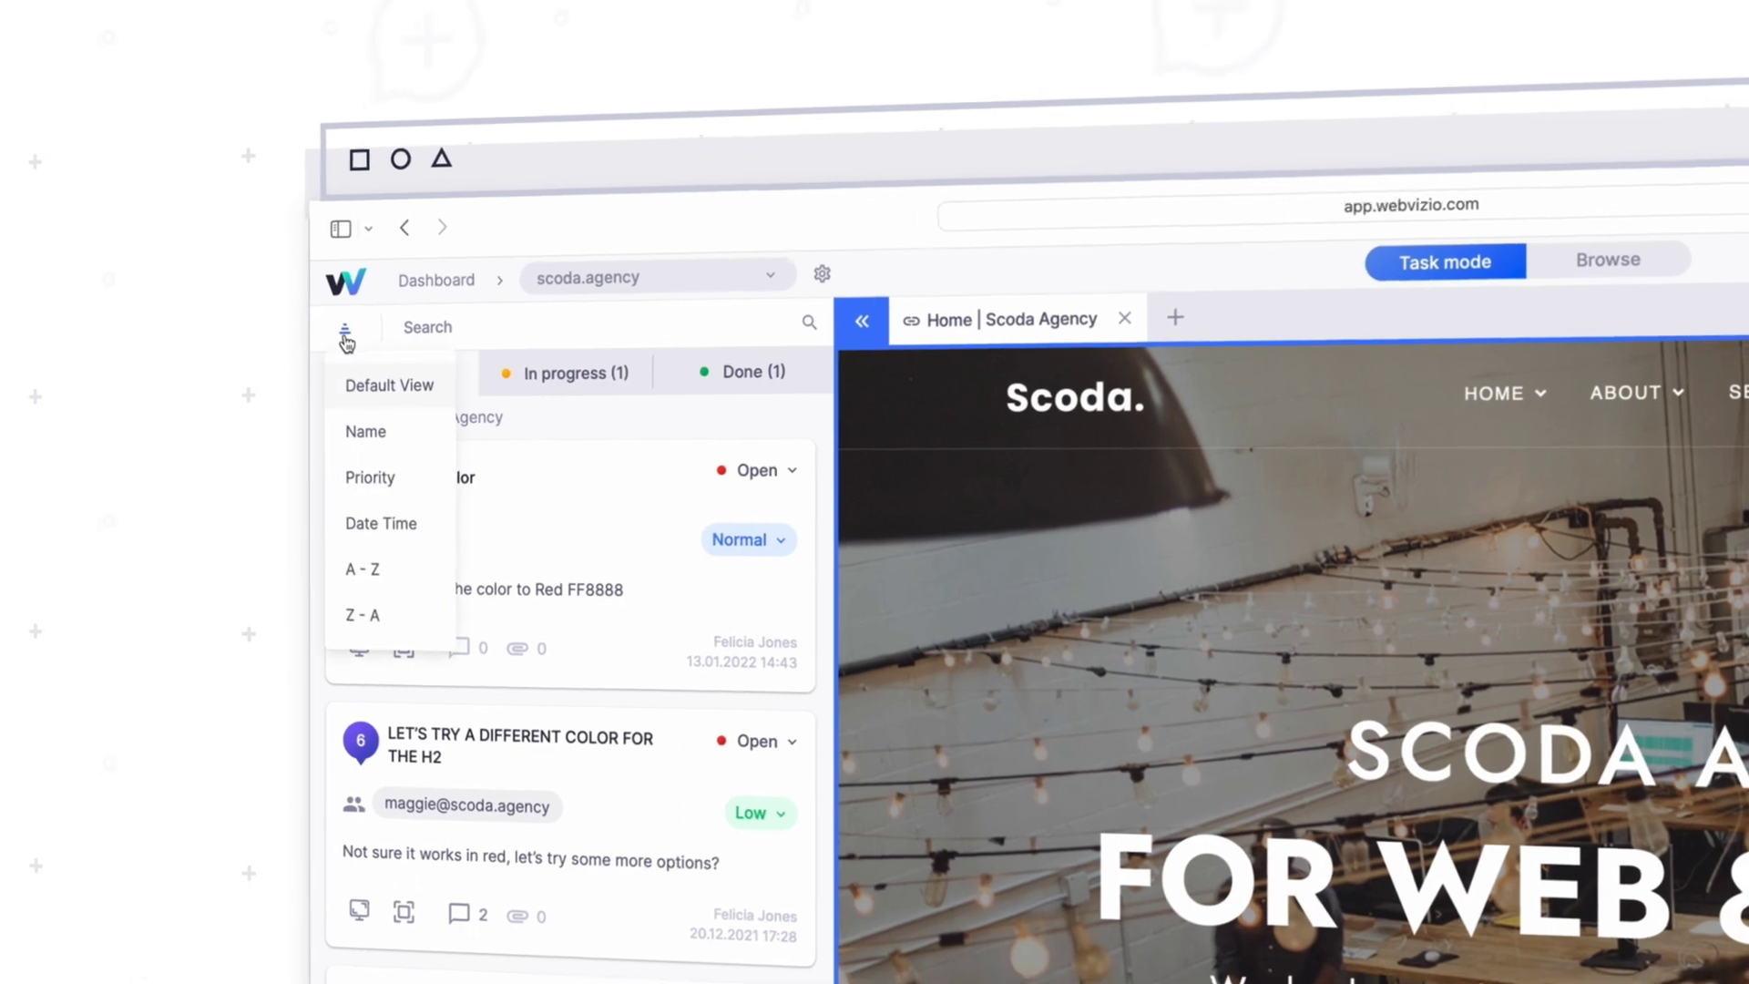
- Sort the Scoda project's task list by Priority
left_click(375, 476)
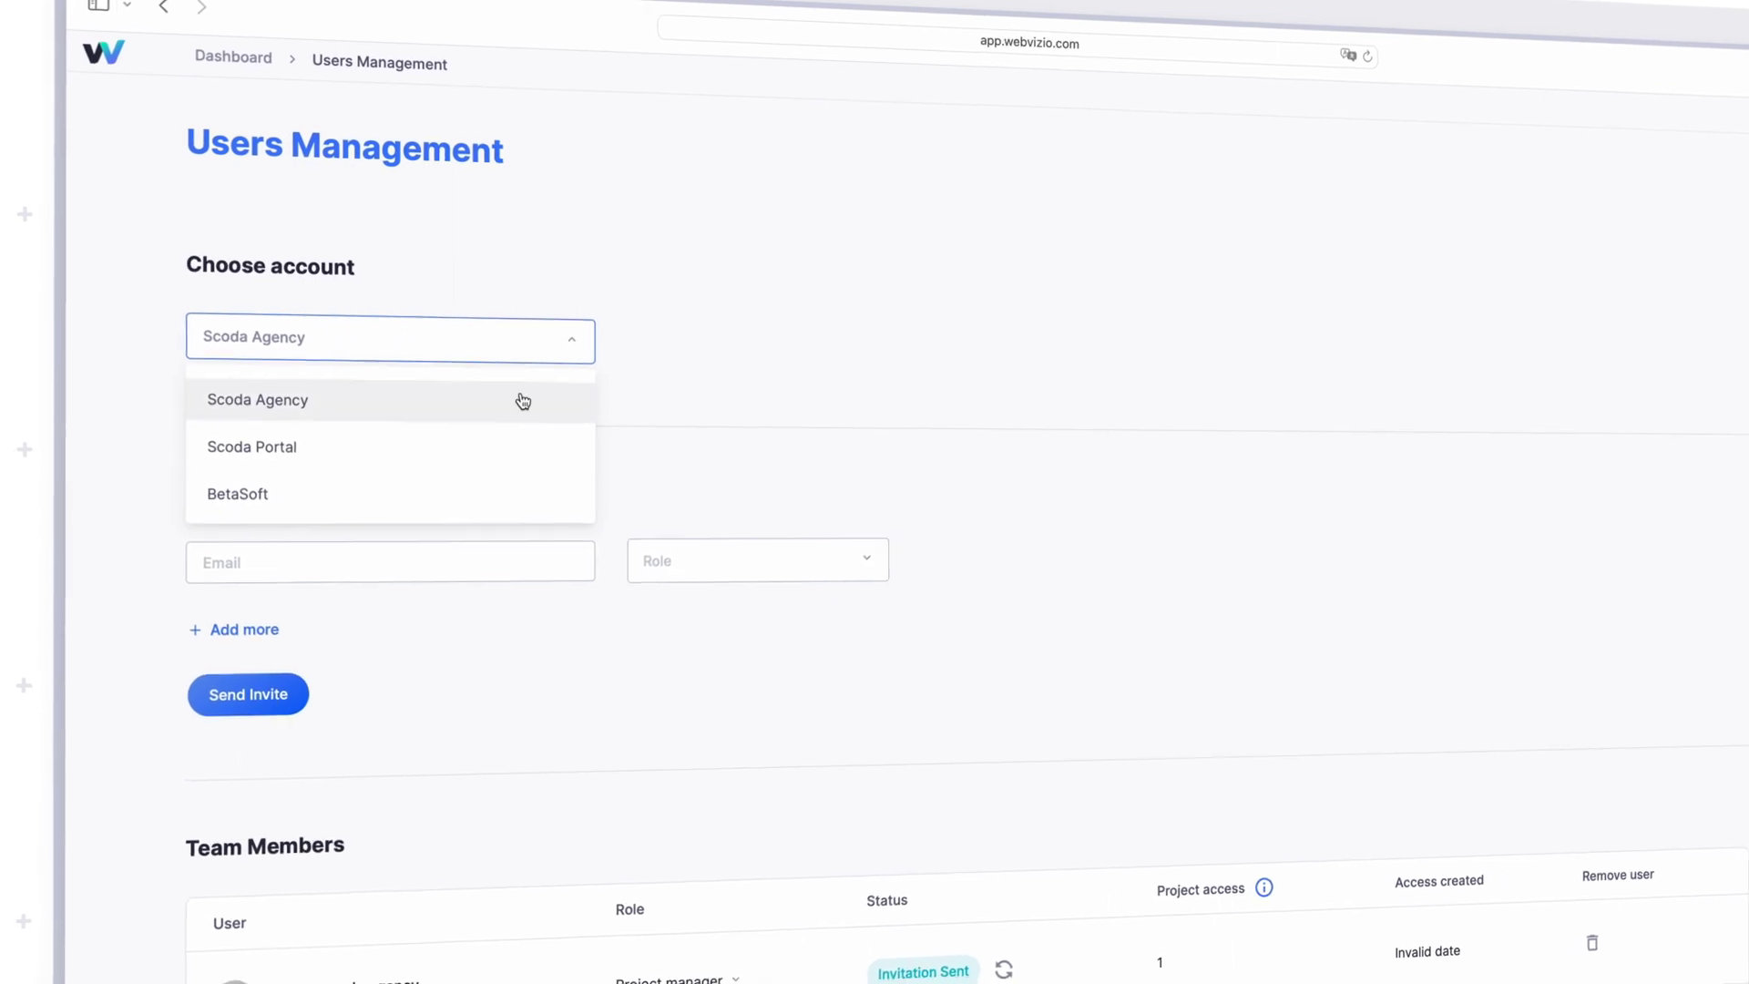
left_click(523, 401)
left_click(244, 560)
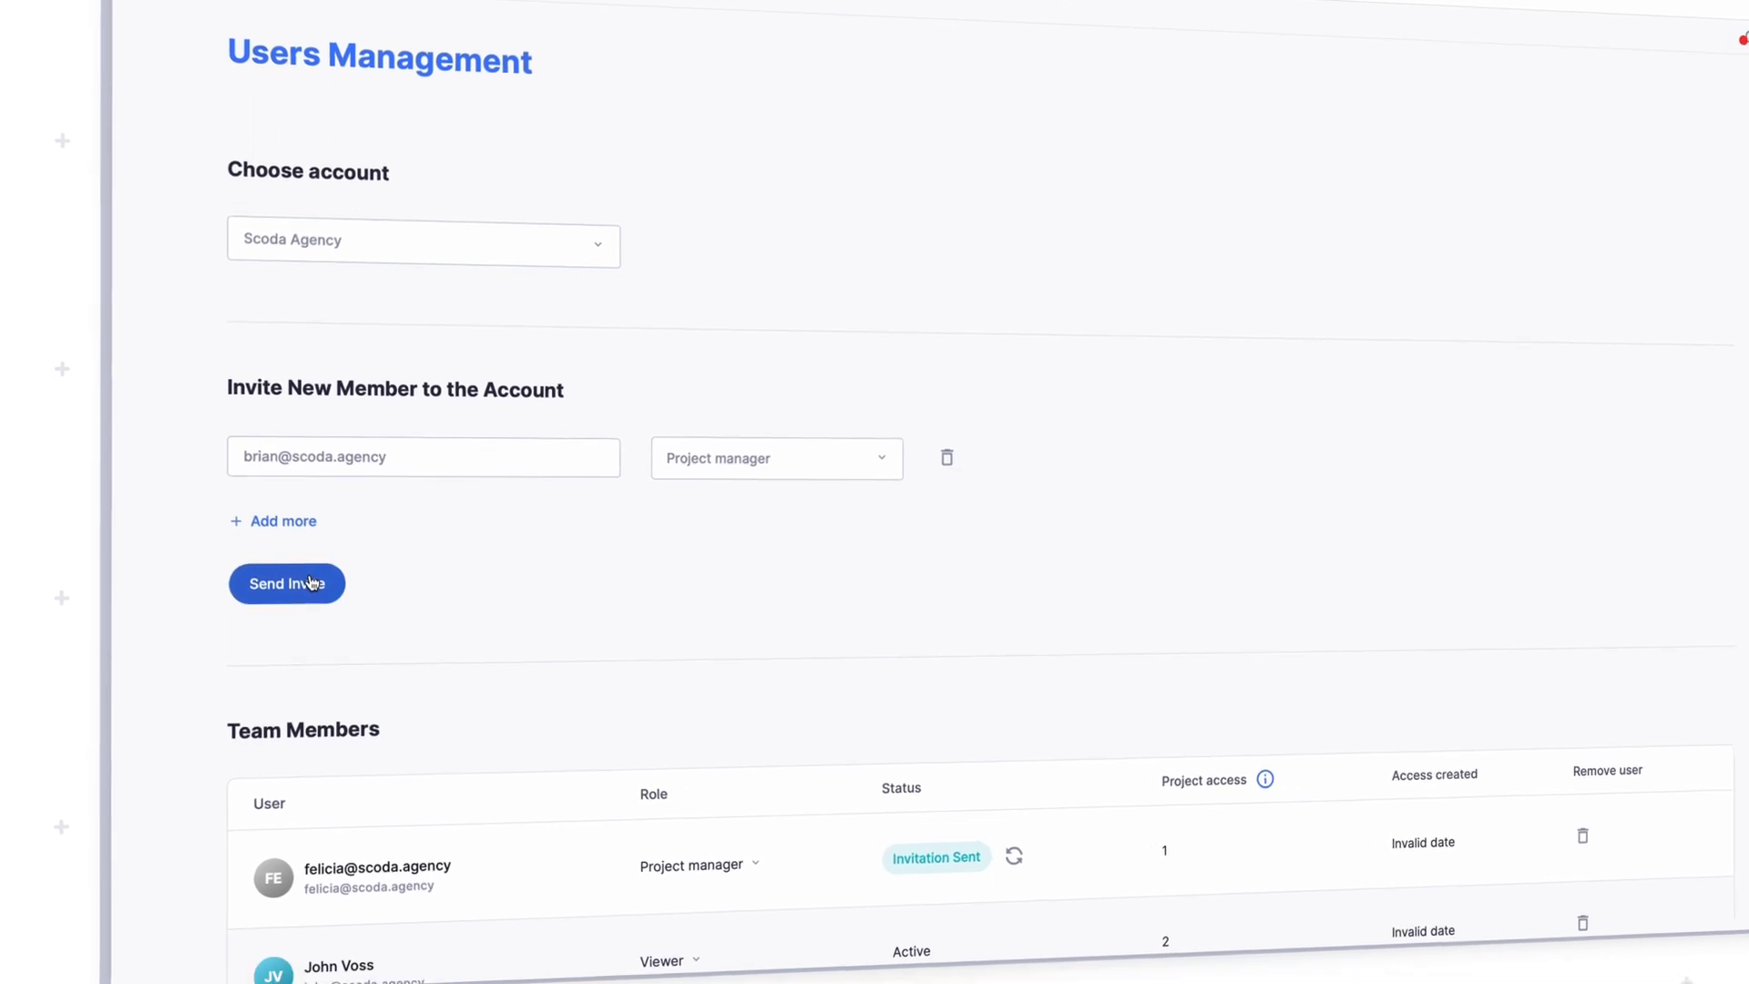
scroll(868, 578, "down", 3)
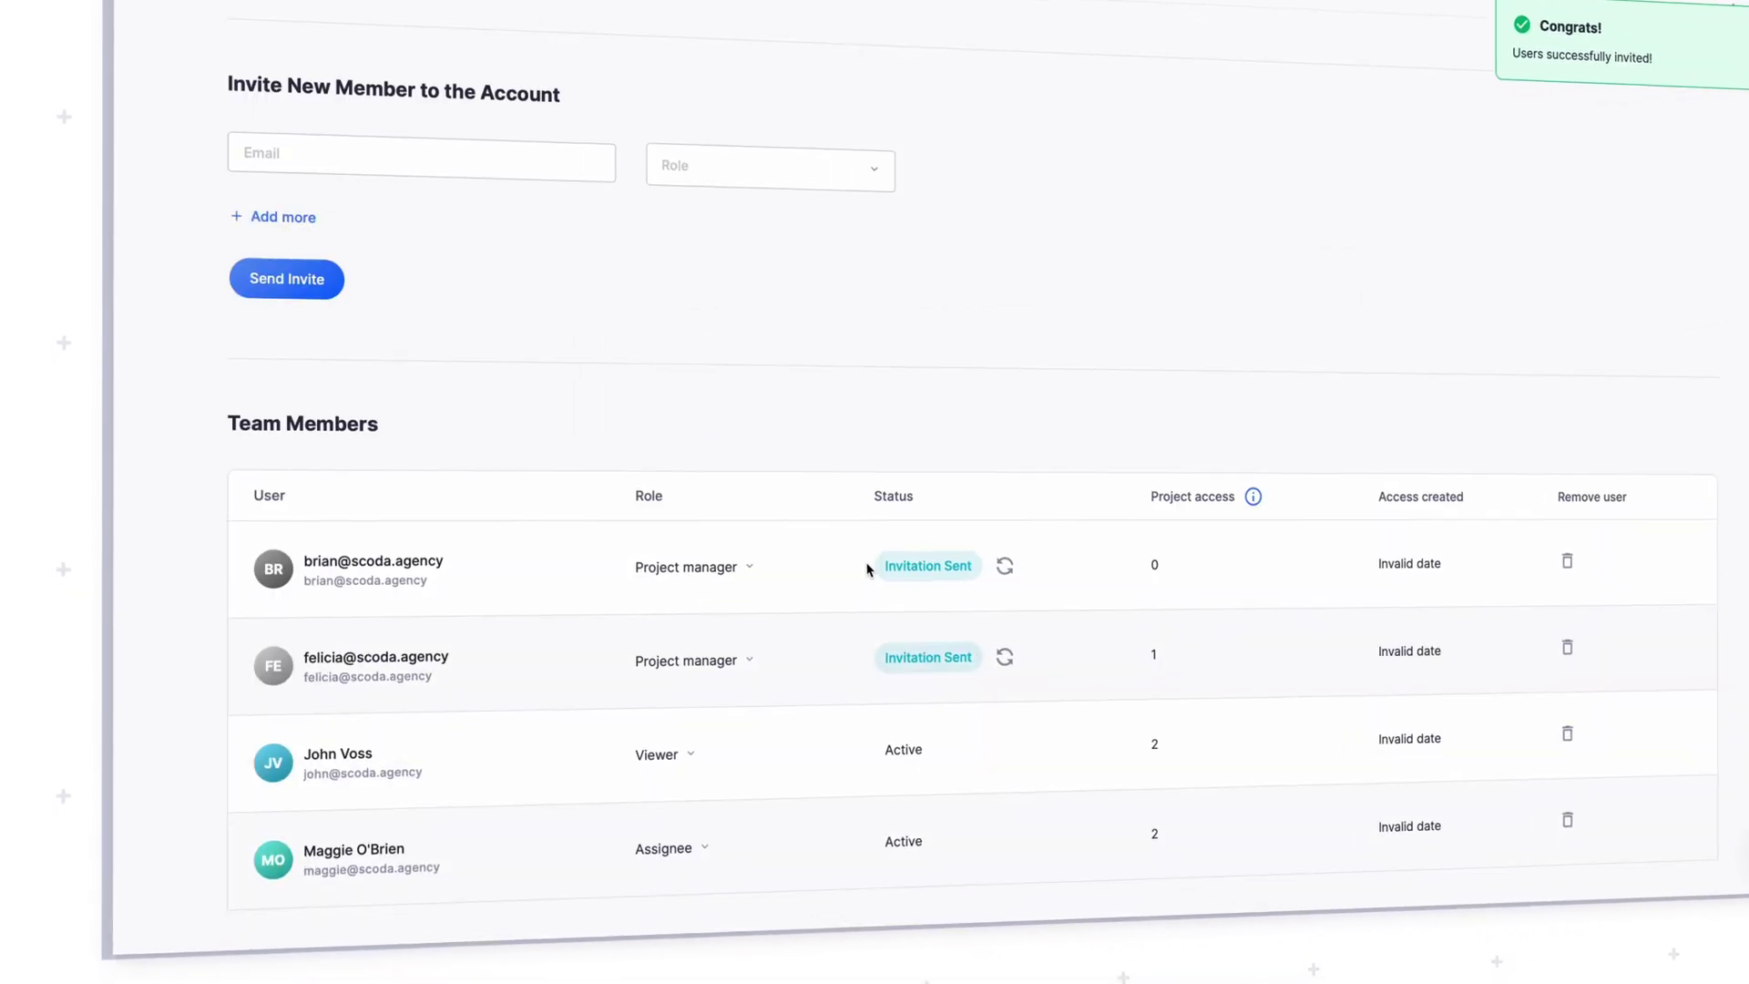